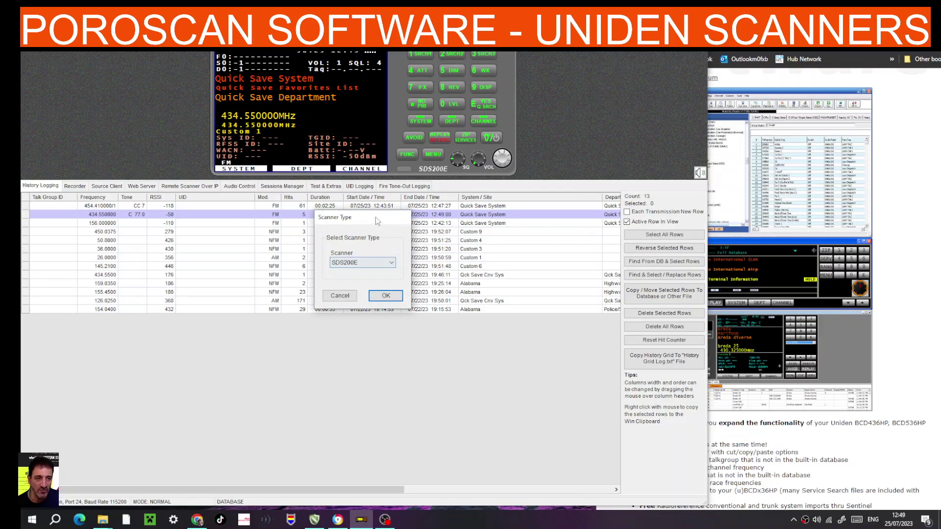
Step: Keep SDS200E as scanner type, view the manual's screenshot, and narrow Chrome to reveal ProScan's history
left_click(317, 264)
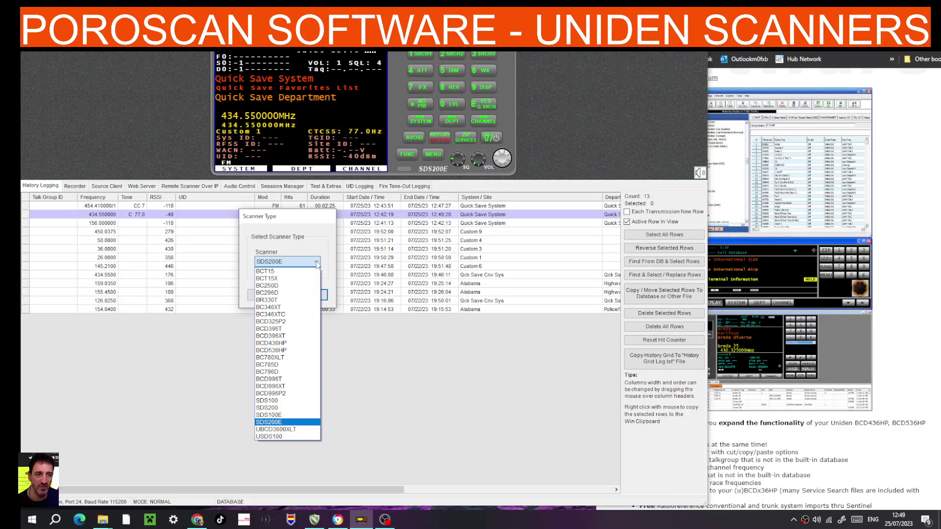
left_click(367, 353)
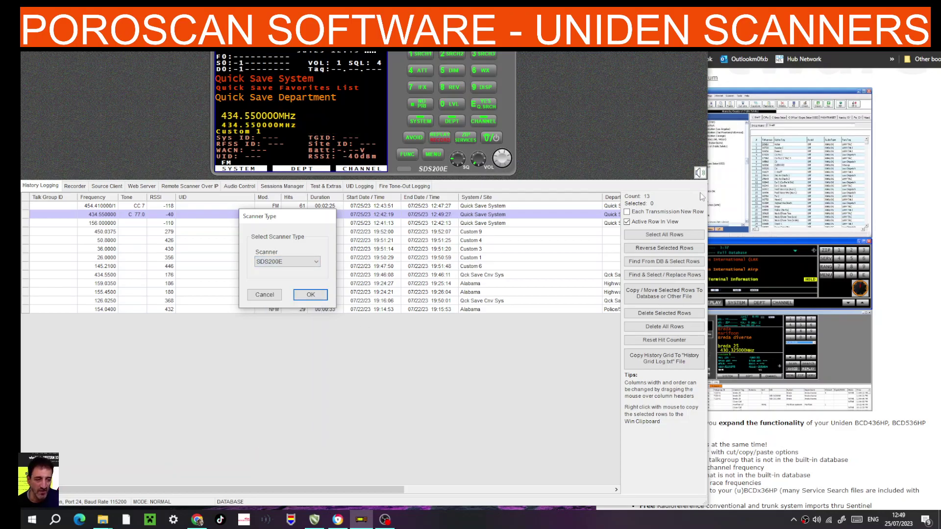
left_click(729, 190)
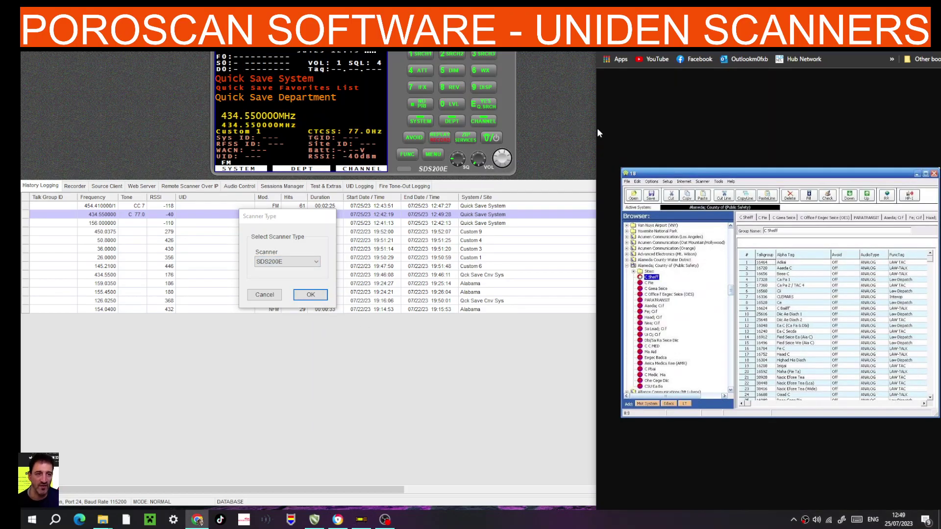
left_click(608, 112)
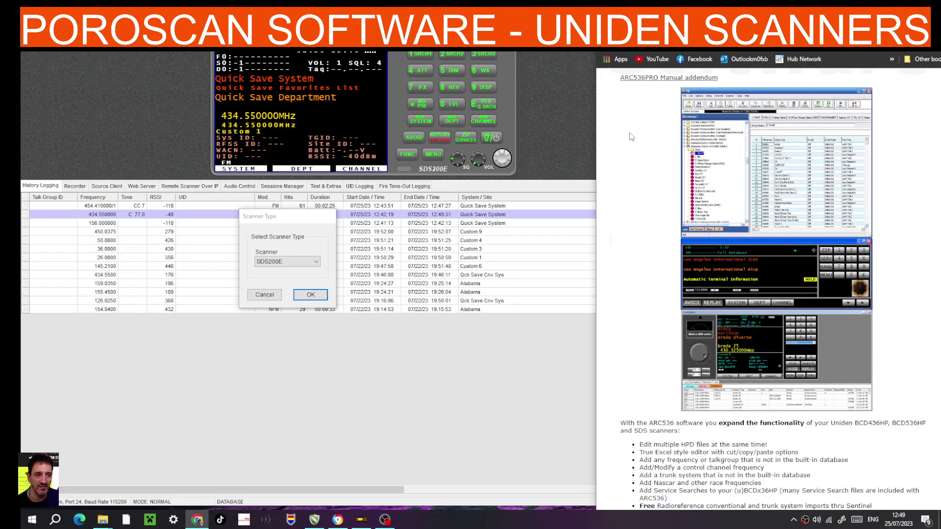
left_click_drag(595, 127, 648, 134)
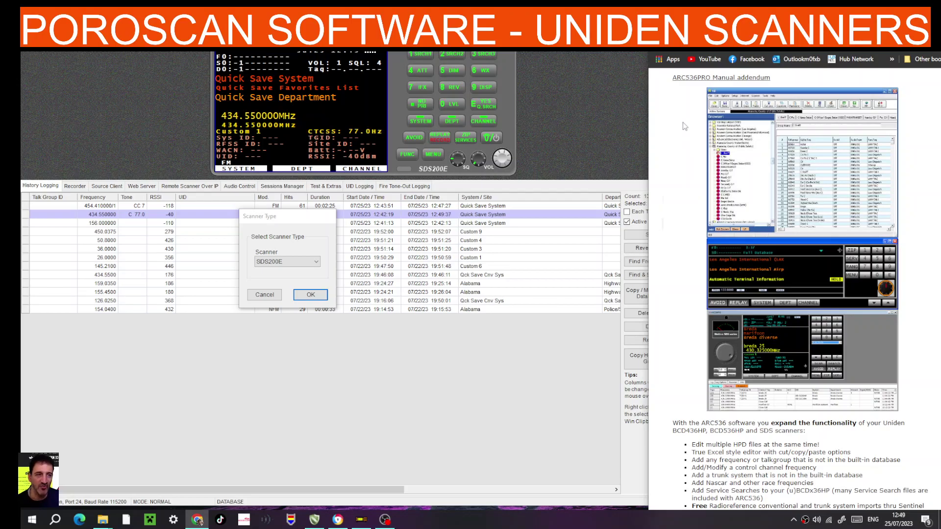
left_click(315, 521)
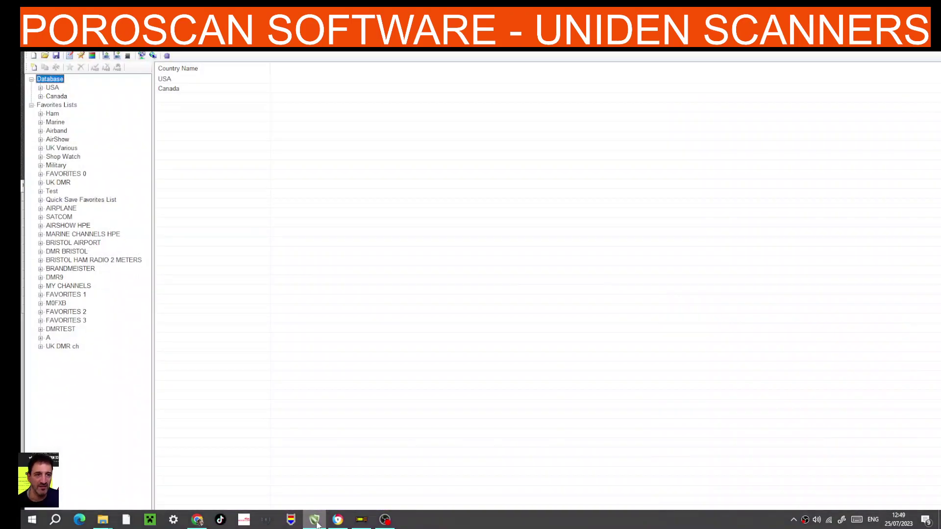
left_click(315, 521)
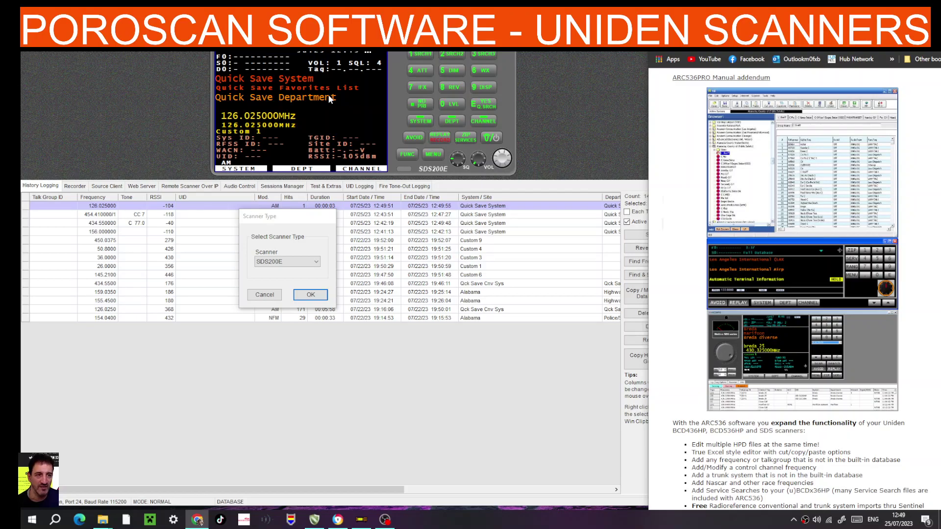
Step: Change the scanner type to SDS100E and apply it
left_click(308, 296)
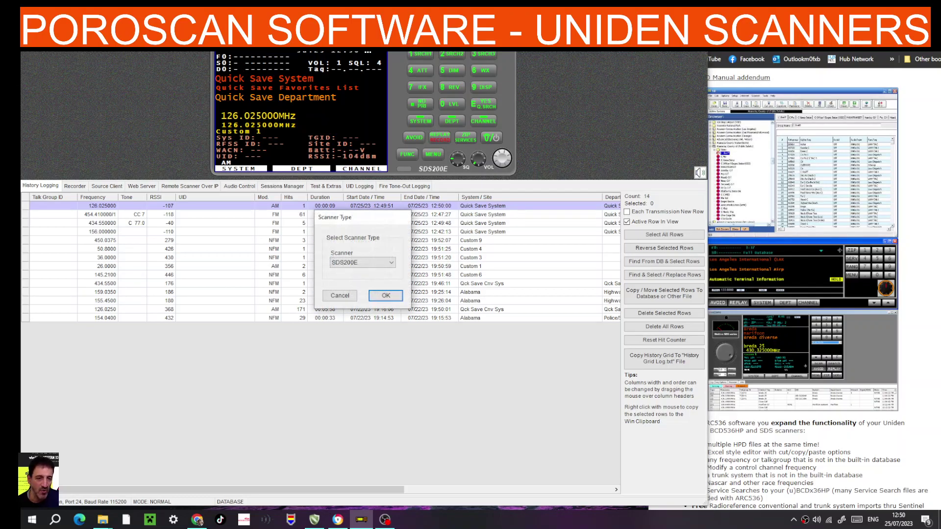
left_click(391, 263)
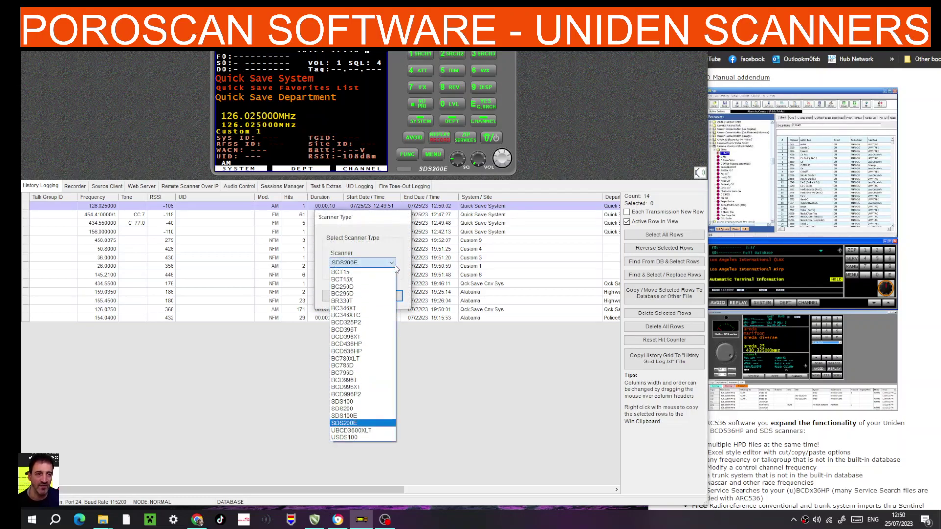
left_click(361, 418)
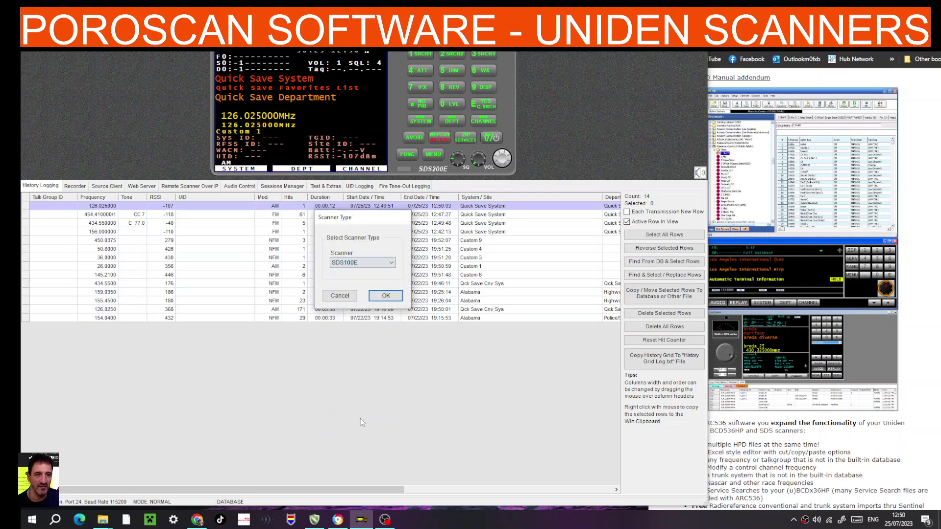
left_click(385, 295)
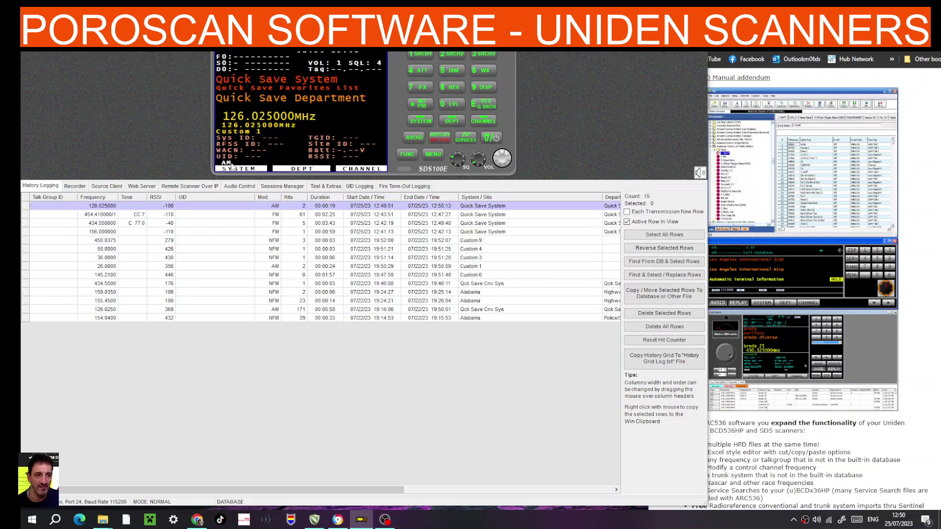
Step: Select UBCD3600XLT as the scanner model in the Scanner Type dialog
left_click(345, 180)
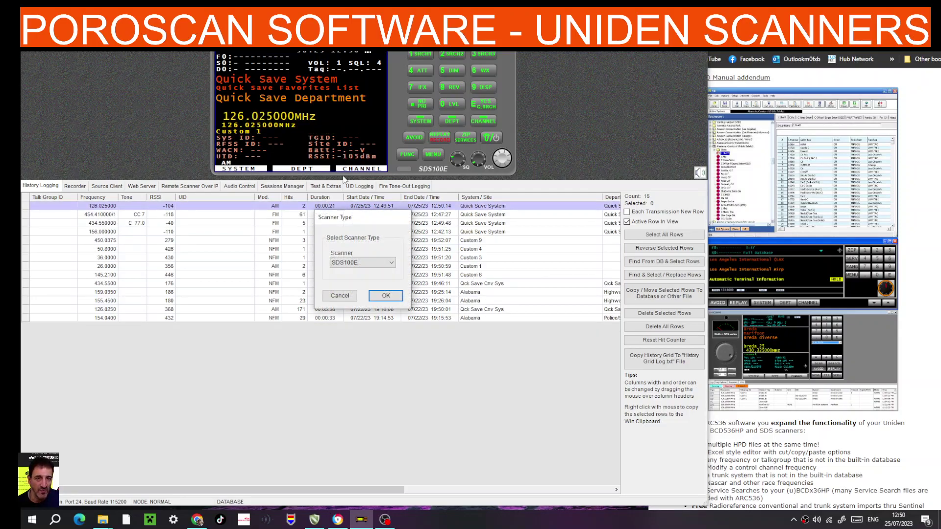
left_click(392, 262)
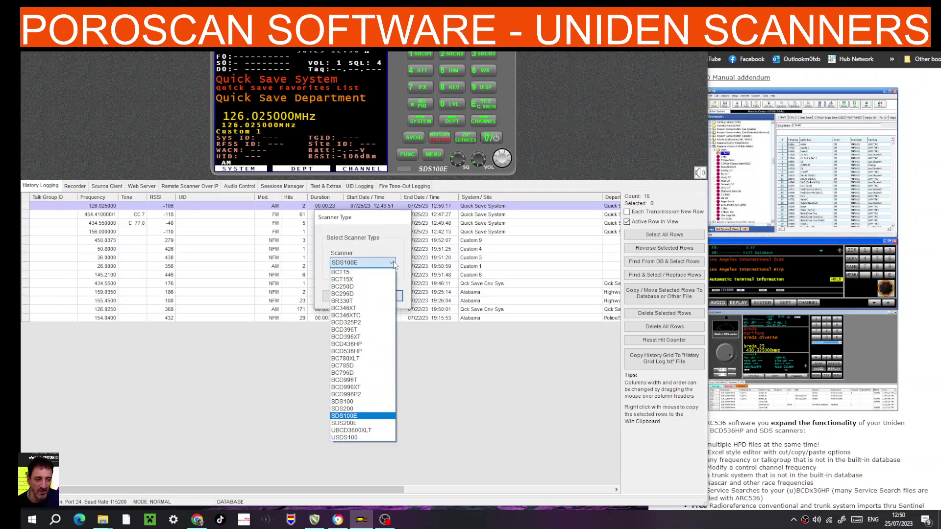
left_click(365, 430)
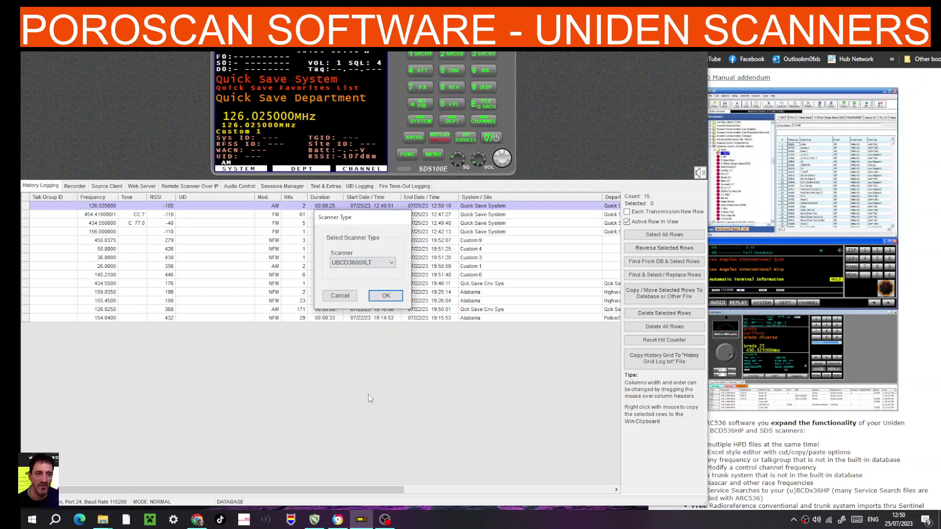
Step: Apply the UBCD3600XLT scanner type and dismiss the COM port settings
left_click(387, 295)
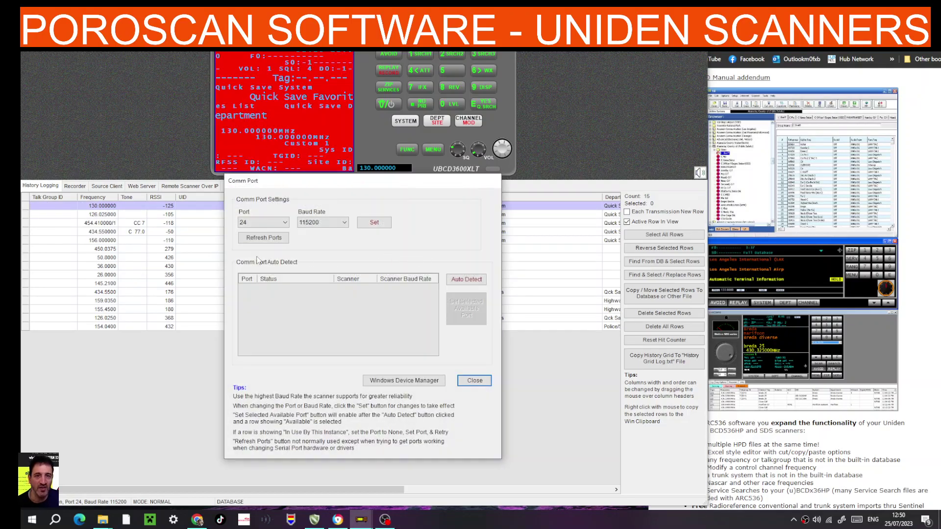
left_click(182, 411)
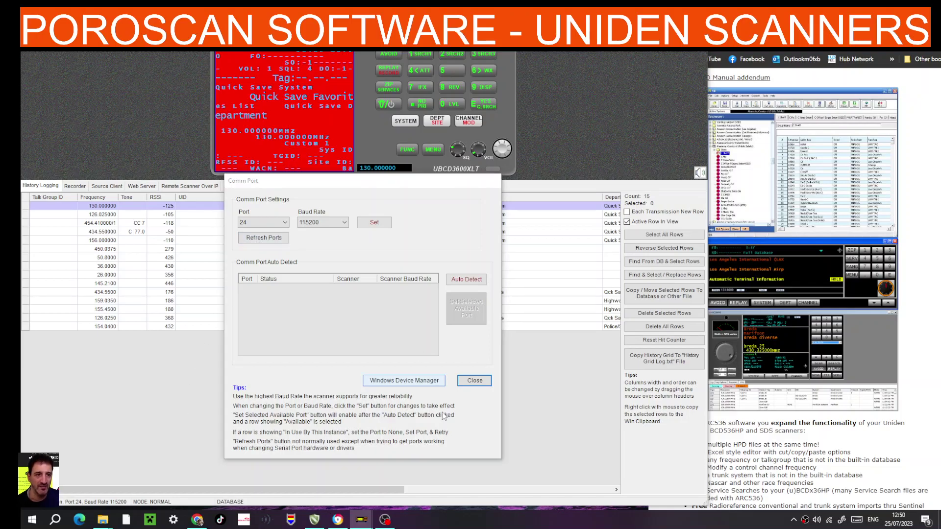
left_click(475, 381)
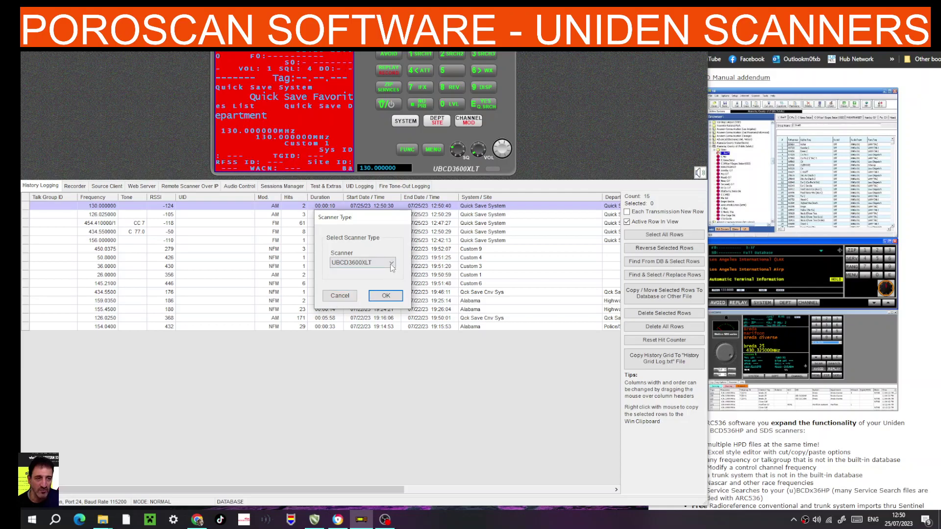
Step: Switch the scanner type back to SDS200E and narrow ProScan beside the web page
left_click(392, 264)
left_click(360, 424)
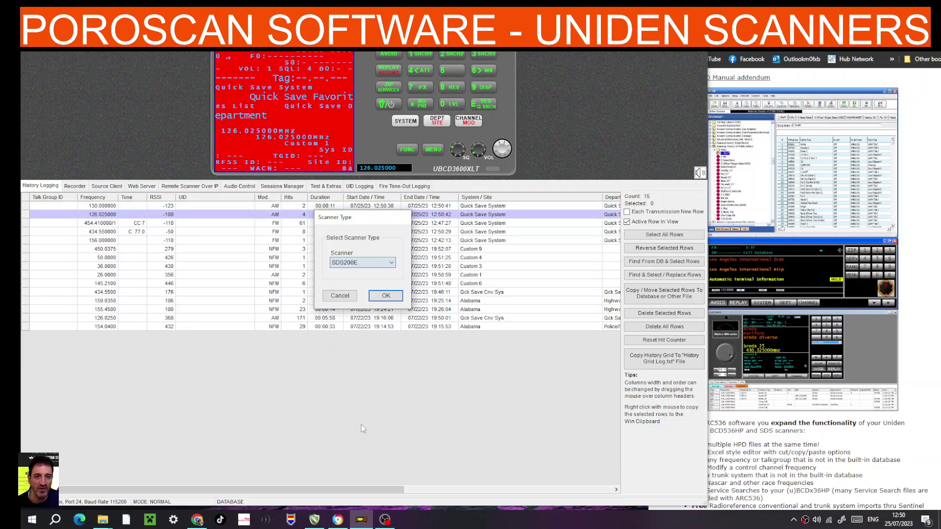
left_click(386, 295)
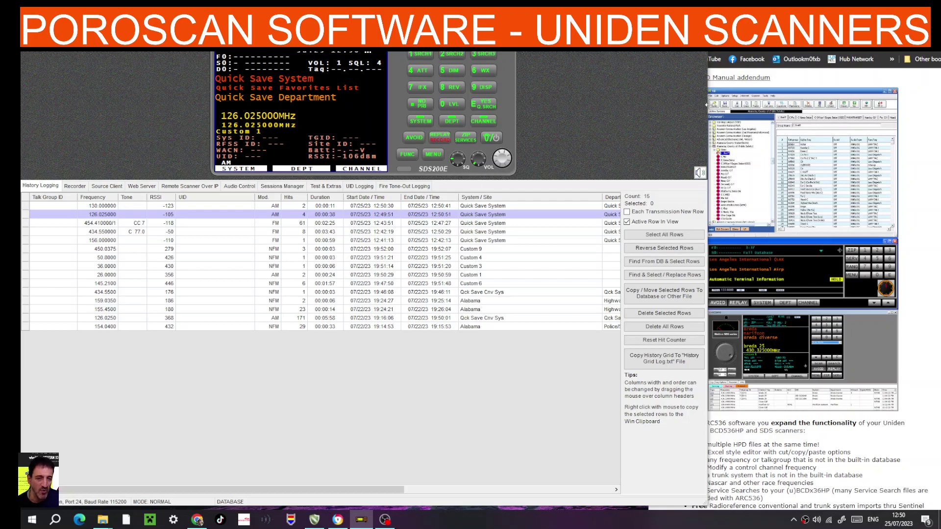
left_click_drag(707, 104, 669, 125)
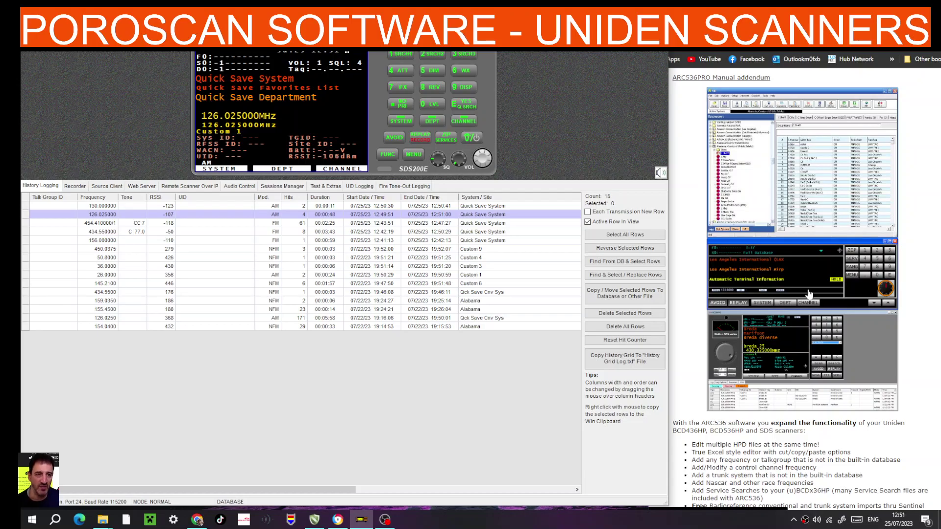
Step: Confirm in Device Manager that the scanner is USB Serial Device on COM24, then return to ProScan
right_click(31, 520)
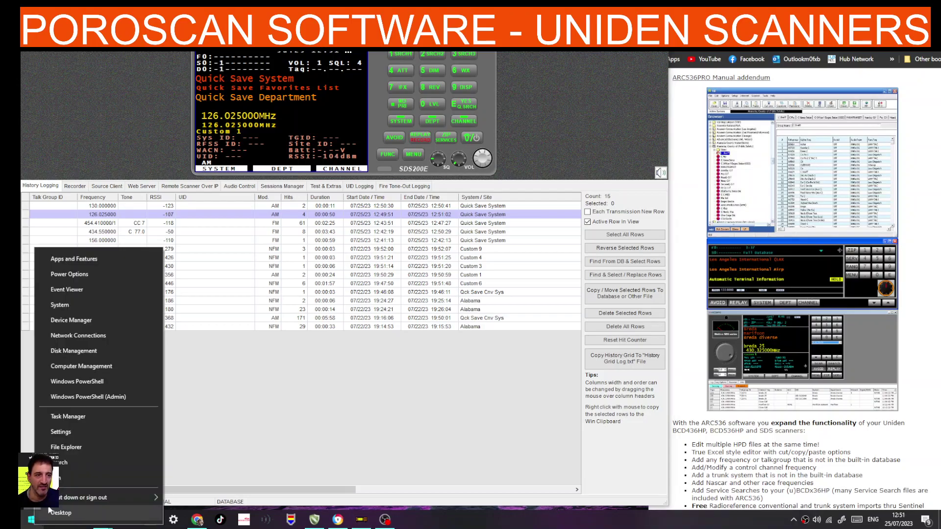
left_click(73, 320)
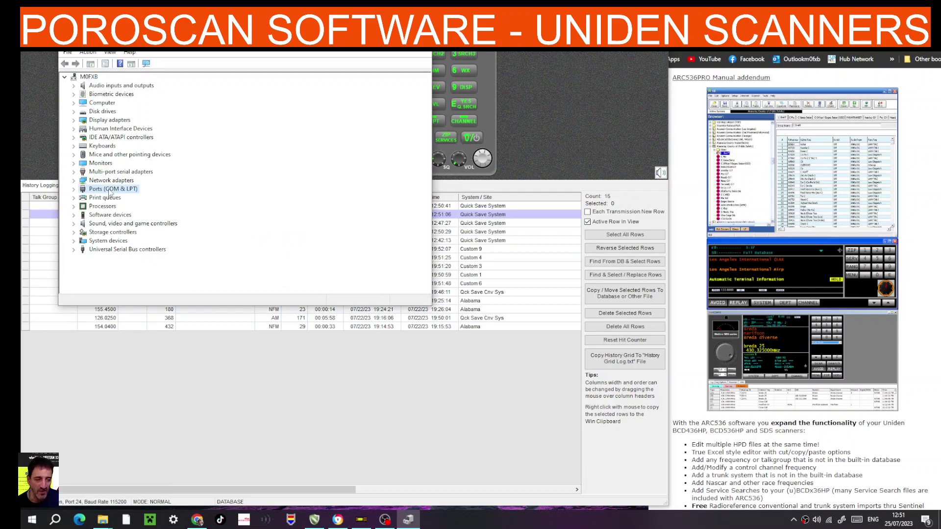
double_click(109, 189)
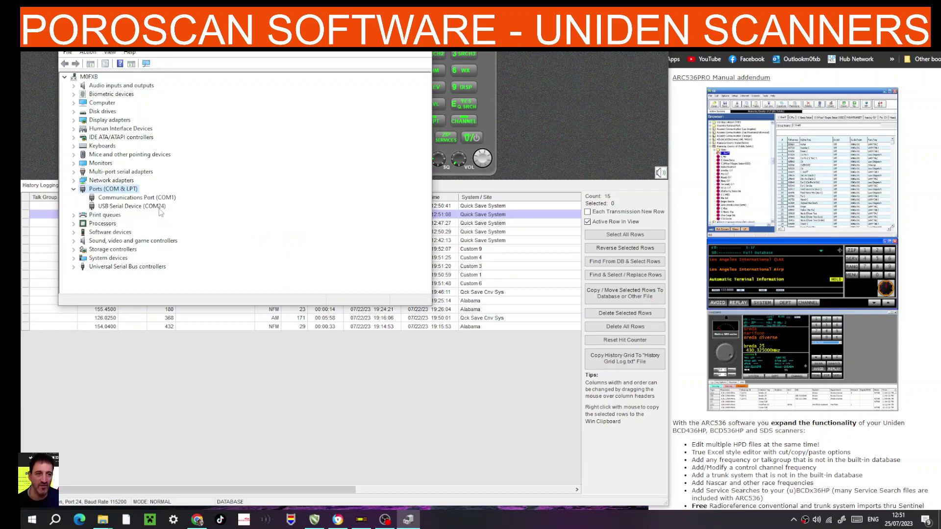
left_click(361, 519)
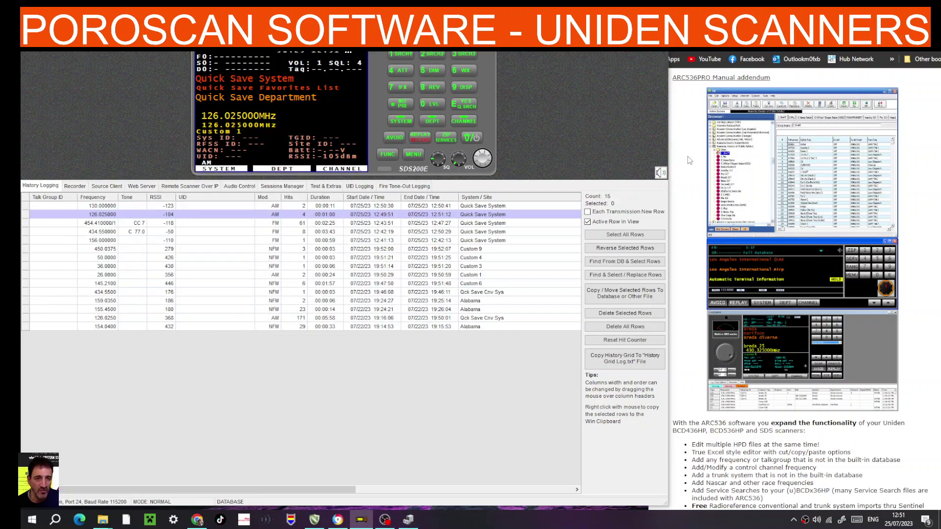
Step: Bring the ARC536 page forward, widen ProScan over the browser's edge, and show the page's introduction
left_click(689, 160)
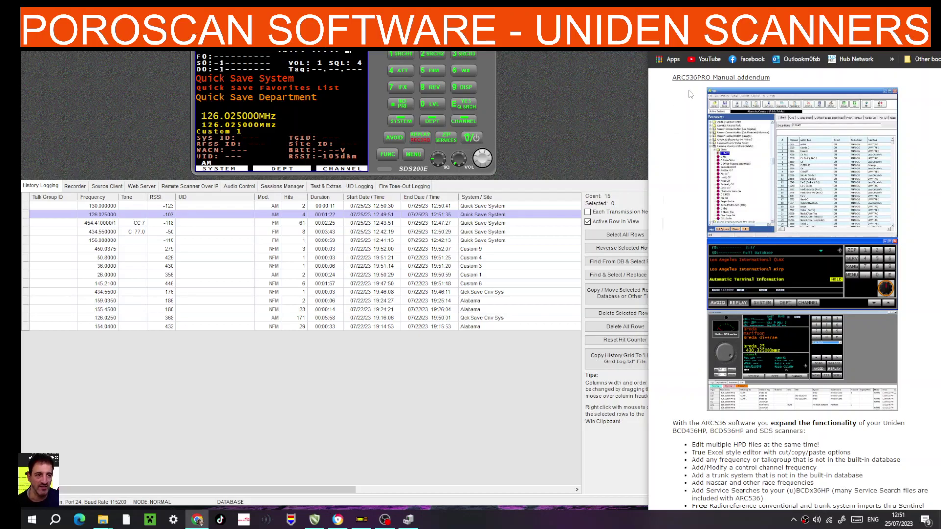
left_click_drag(648, 125, 665, 124)
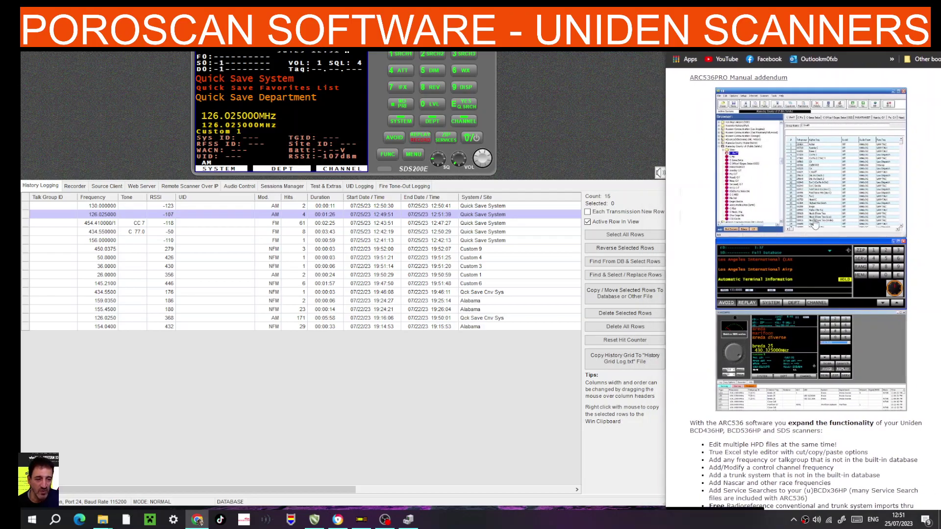
scroll(857, 299, "down", 4)
scroll(858, 293, "up", 5)
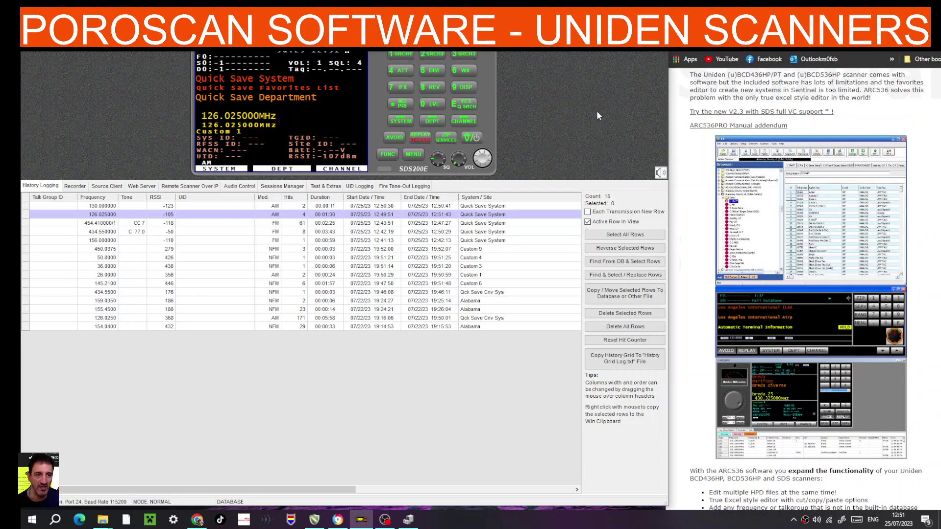
left_click_drag(663, 129, 691, 133)
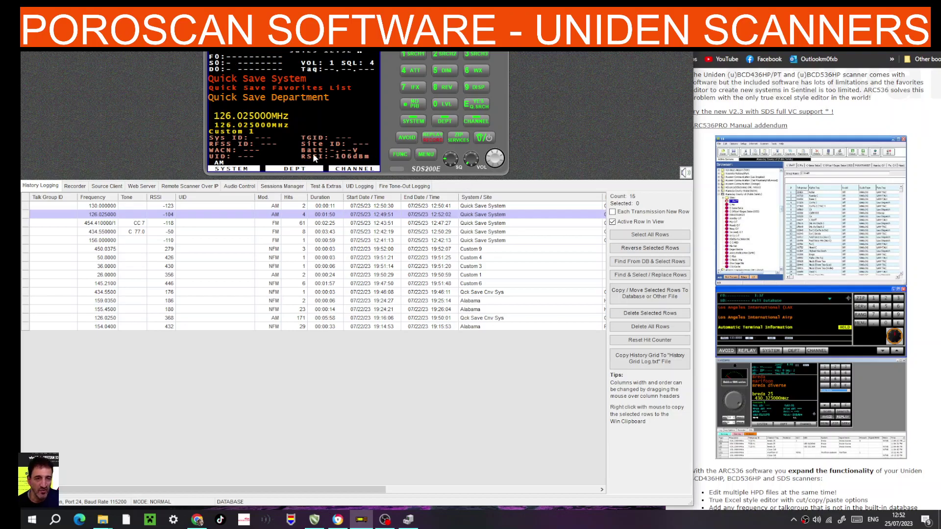
Step: Browse the SDS200E main menu items on the virtual display, then exit to resume scanning on 145.2125 MHz
left_click(426, 155)
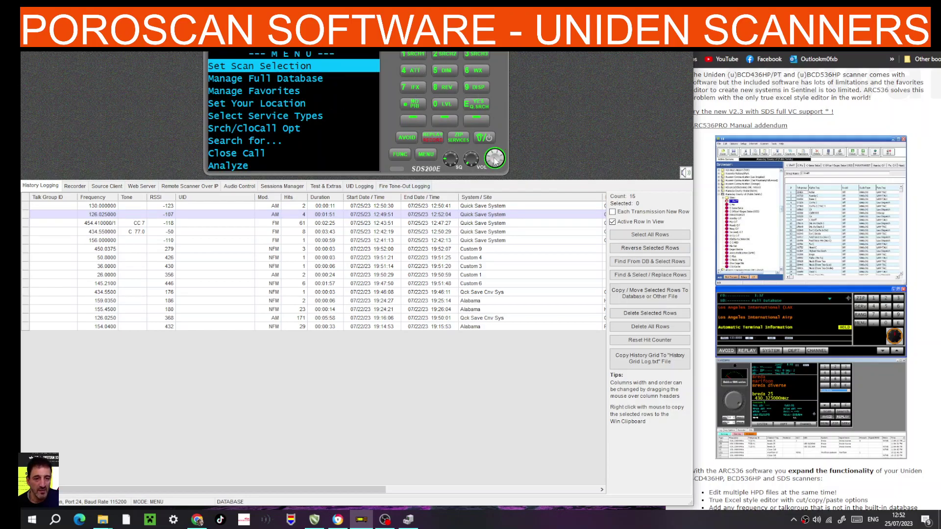
scroll(499, 163, "up", 1)
scroll(496, 162, "down", 3)
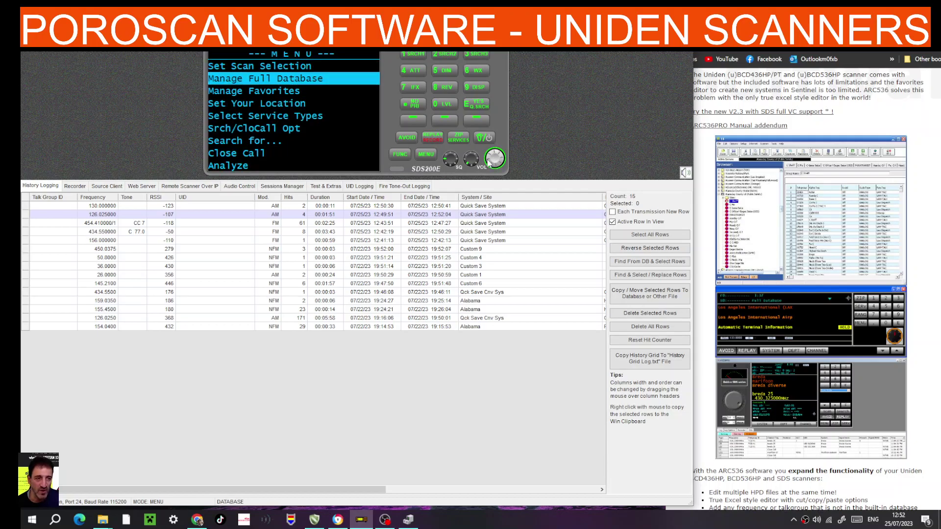
scroll(494, 161, "up", 1)
scroll(494, 161, "up", 3)
scroll(494, 161, "down", 3)
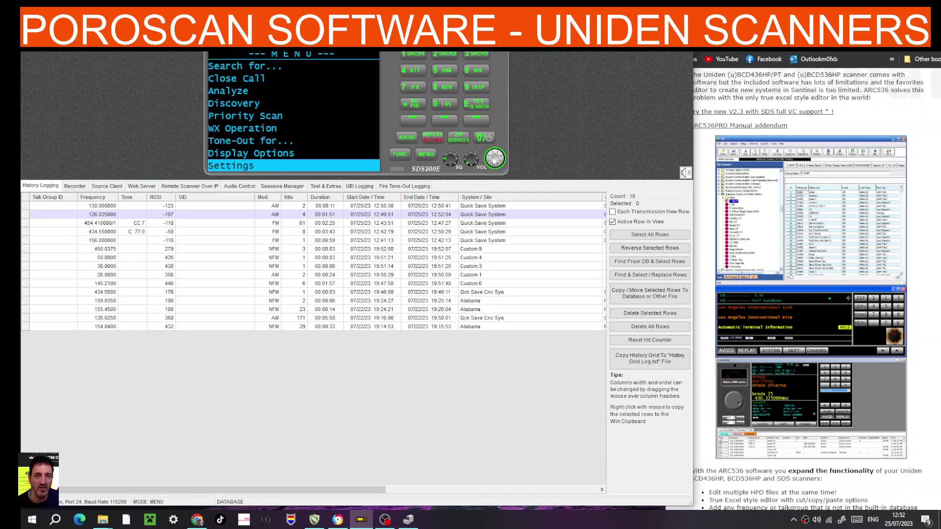
scroll(493, 161, "down", 4)
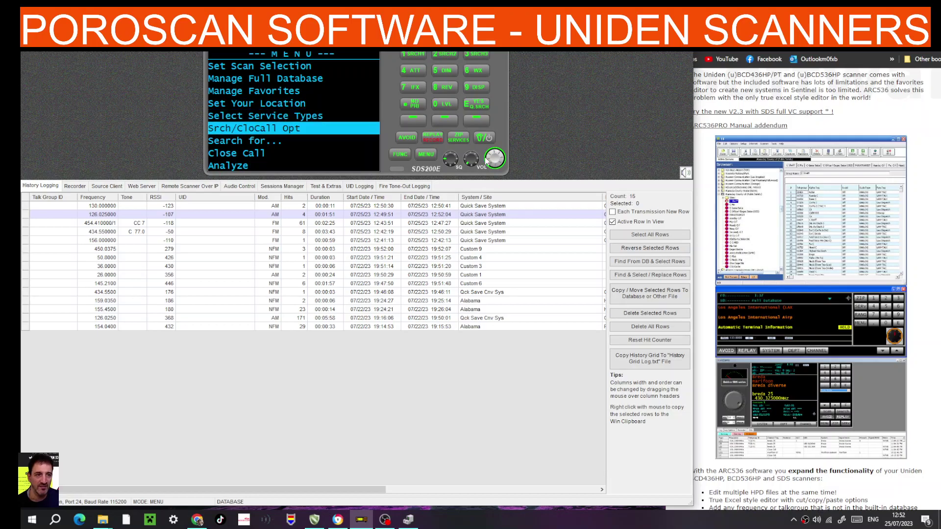
scroll(493, 160, "up", 5)
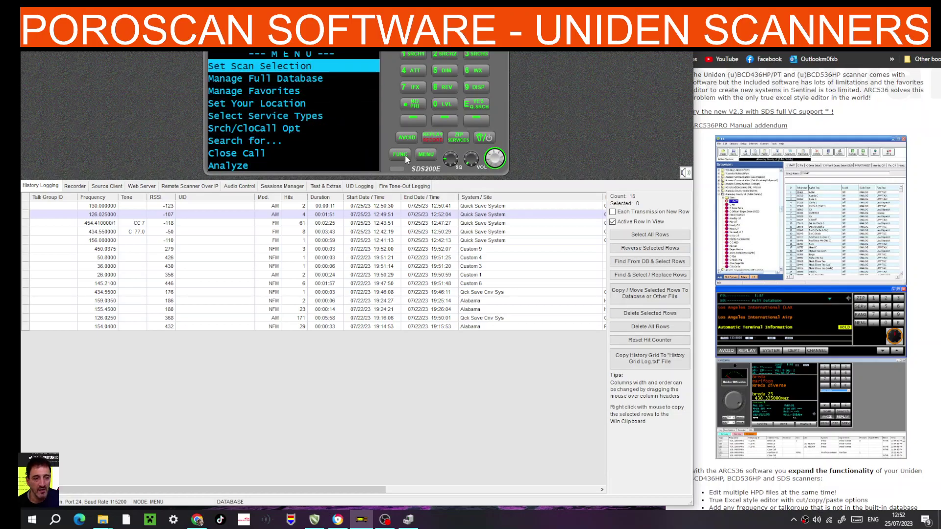
left_click(422, 155)
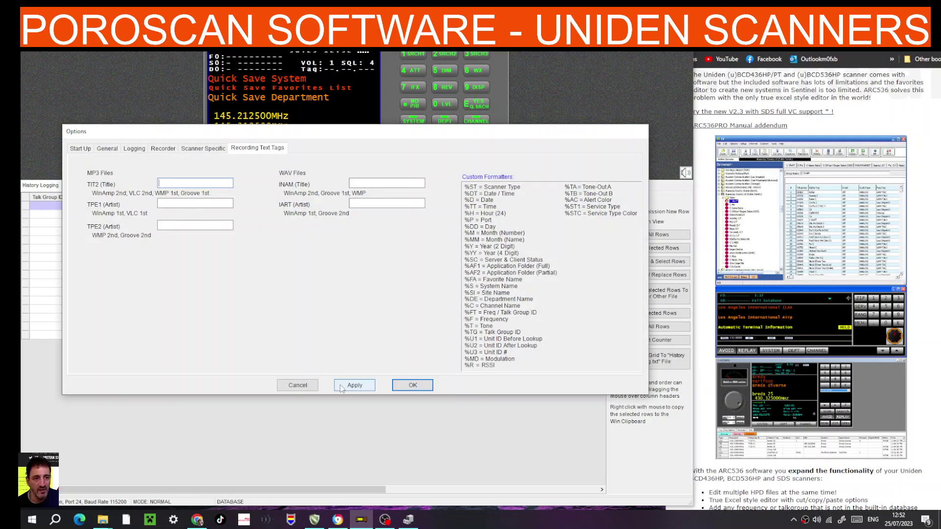
Step: Cancel the Options dialog without saving any changes
left_click(305, 386)
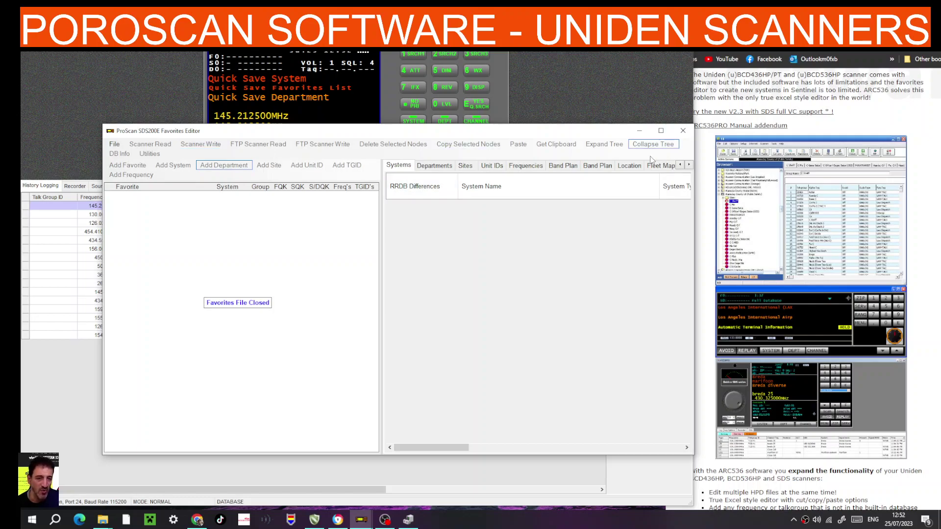
Step: Close the empty SDS200E Favorites Editor to return to the 16-entry history log
left_click(682, 130)
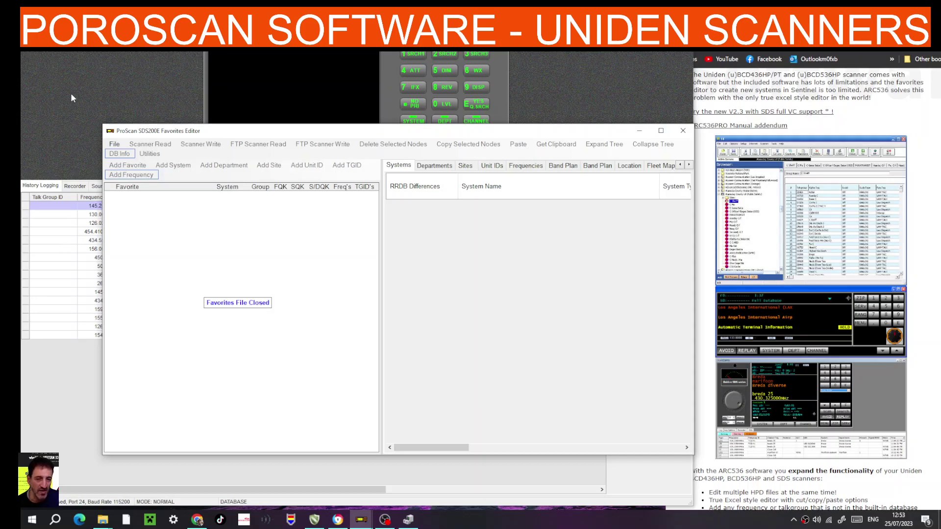
left_click(683, 132)
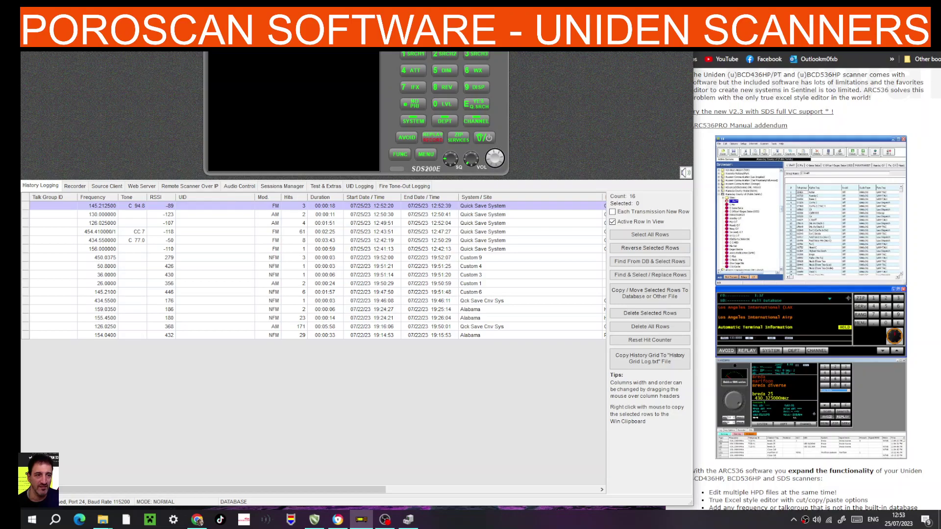